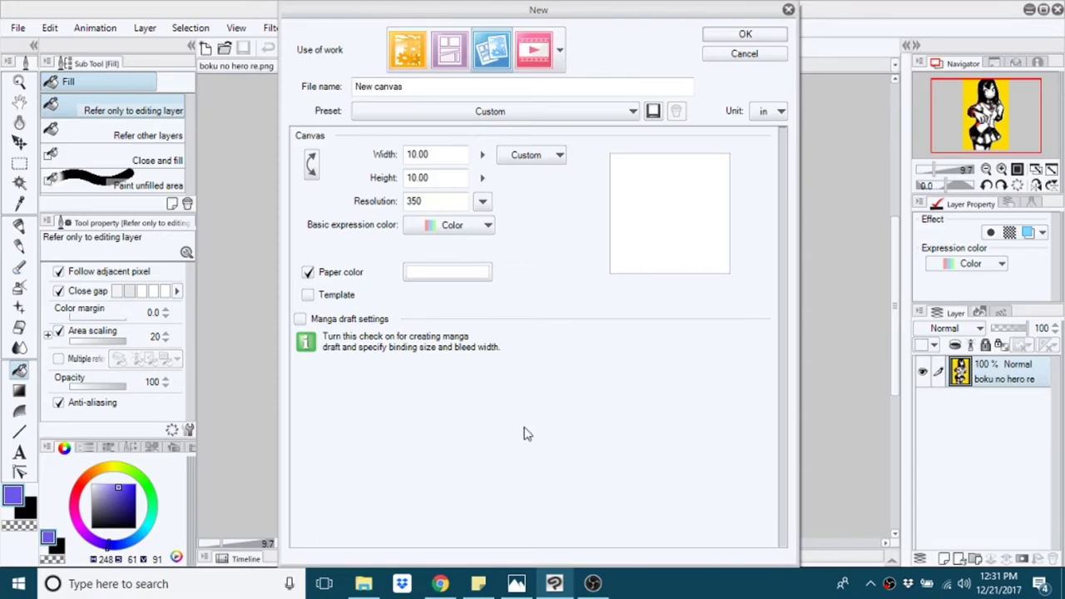
Step: Check the finished sheet sample, then create a 12 × 18 in canvas at 350 dpi
click(515, 582)
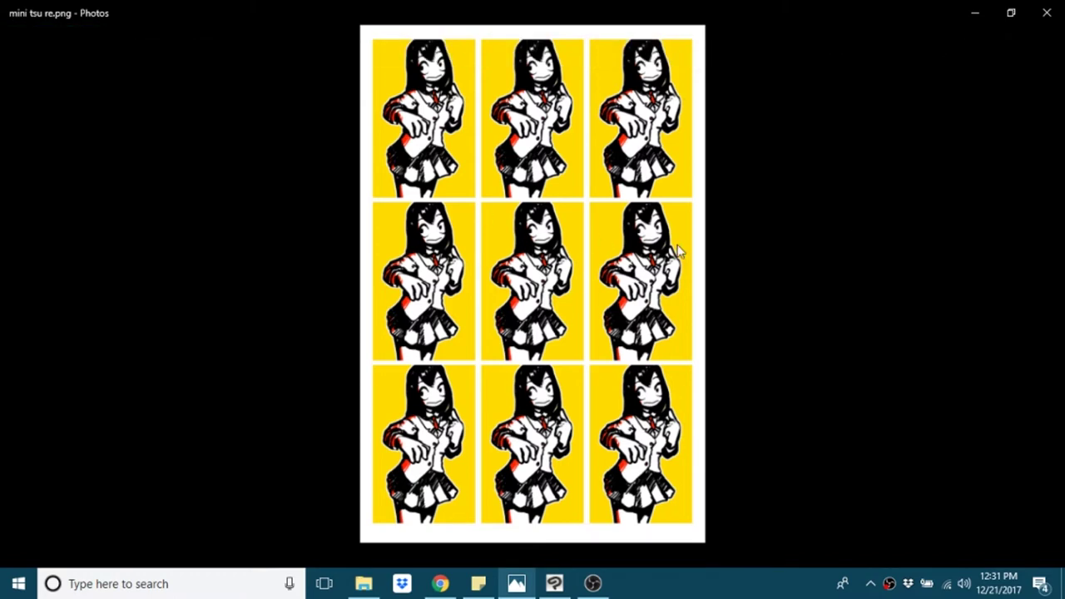
click(553, 583)
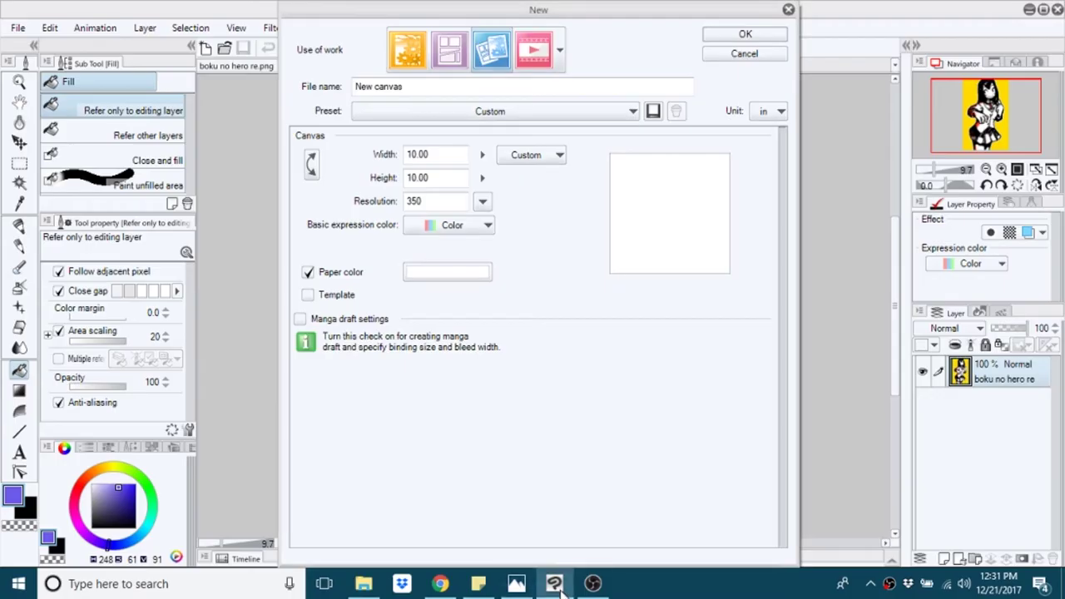
click(448, 154)
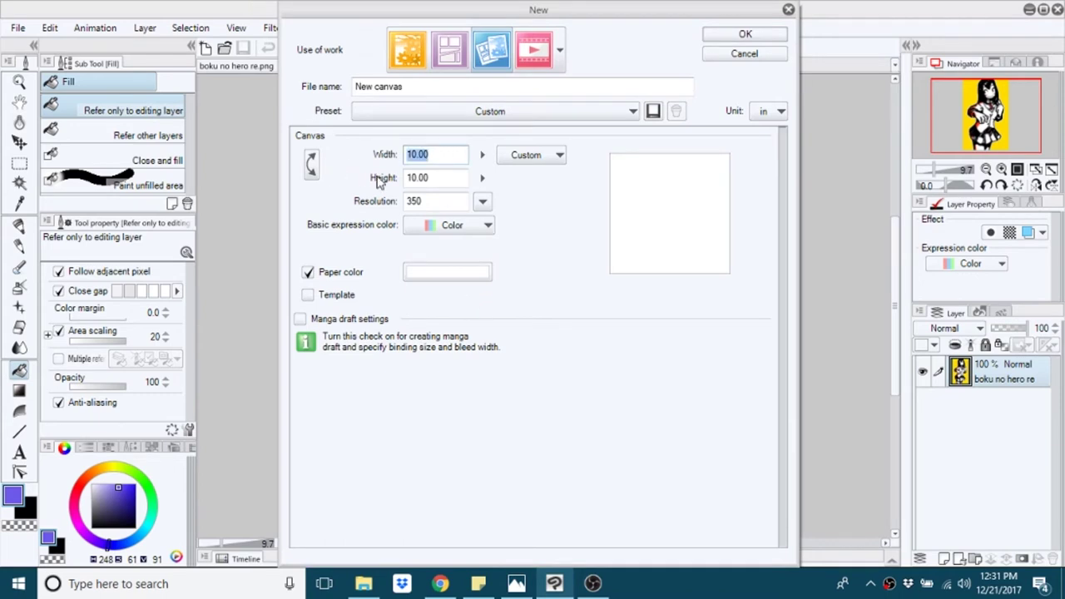
text(12)
click(445, 177)
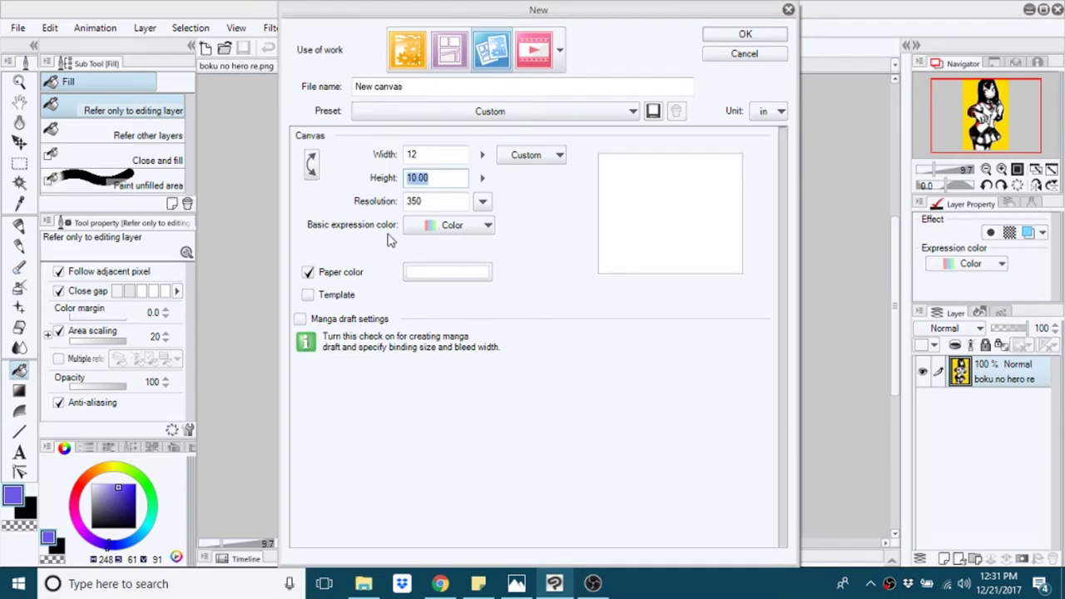
text(1)
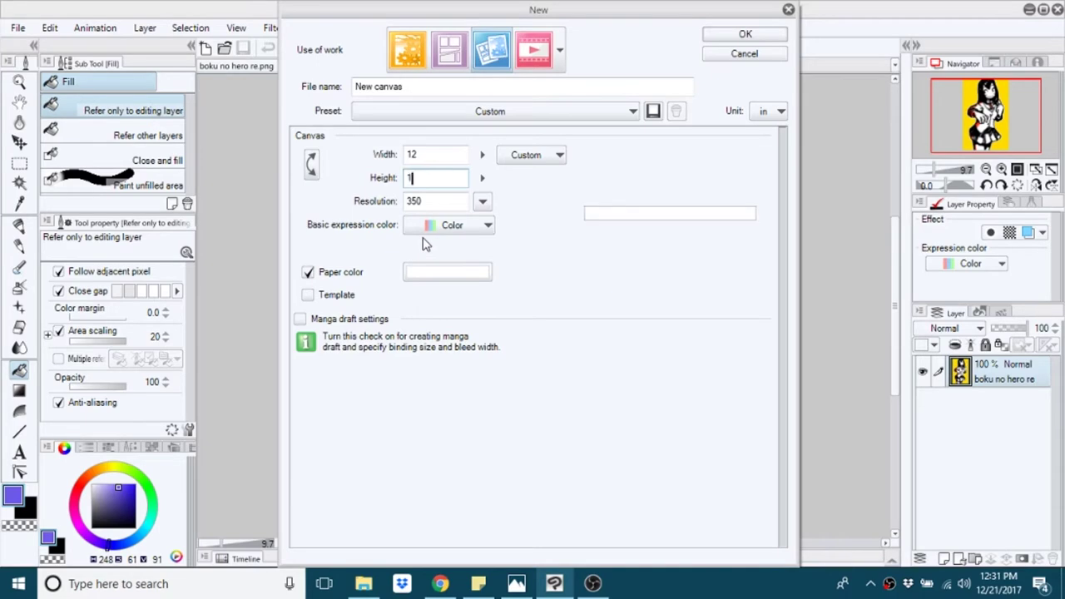
text(8)
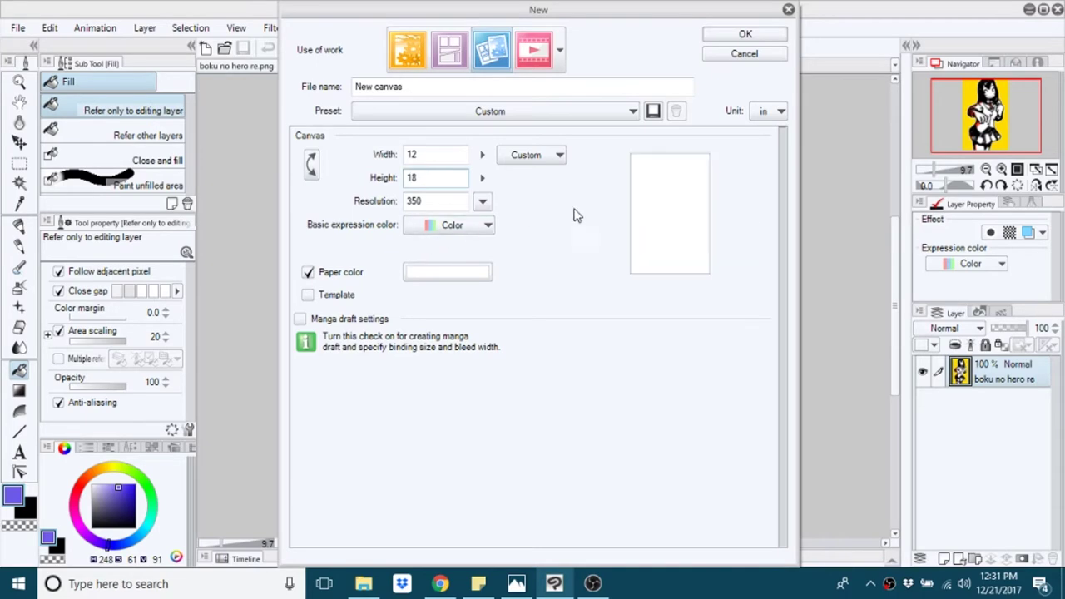
click(745, 35)
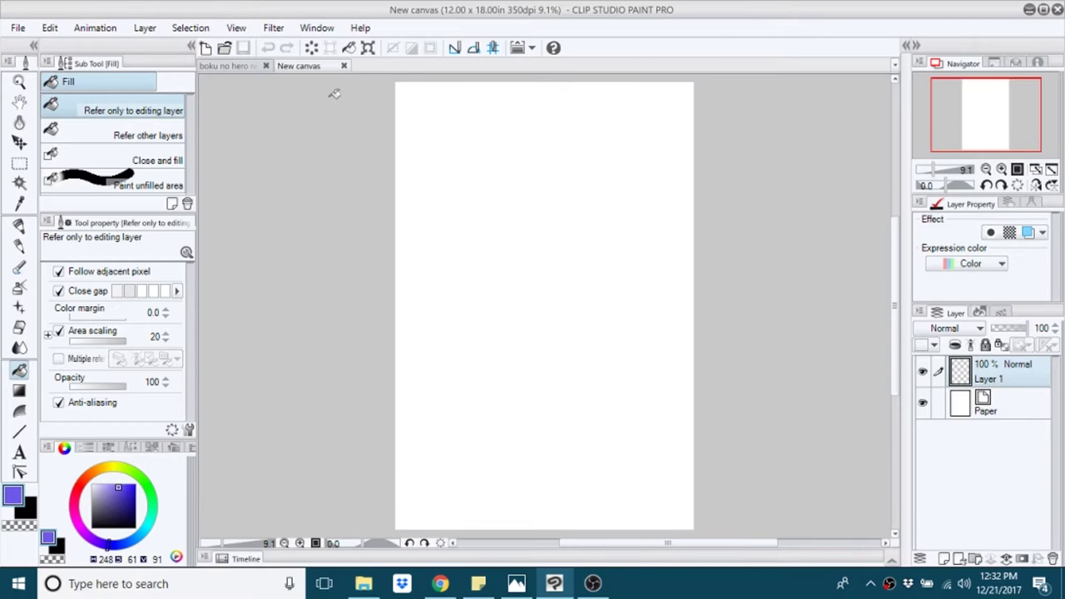
Step: Set the boku no hero drawing's resolution to inches with a 5.5 in height (3.56 in wide)
click(254, 67)
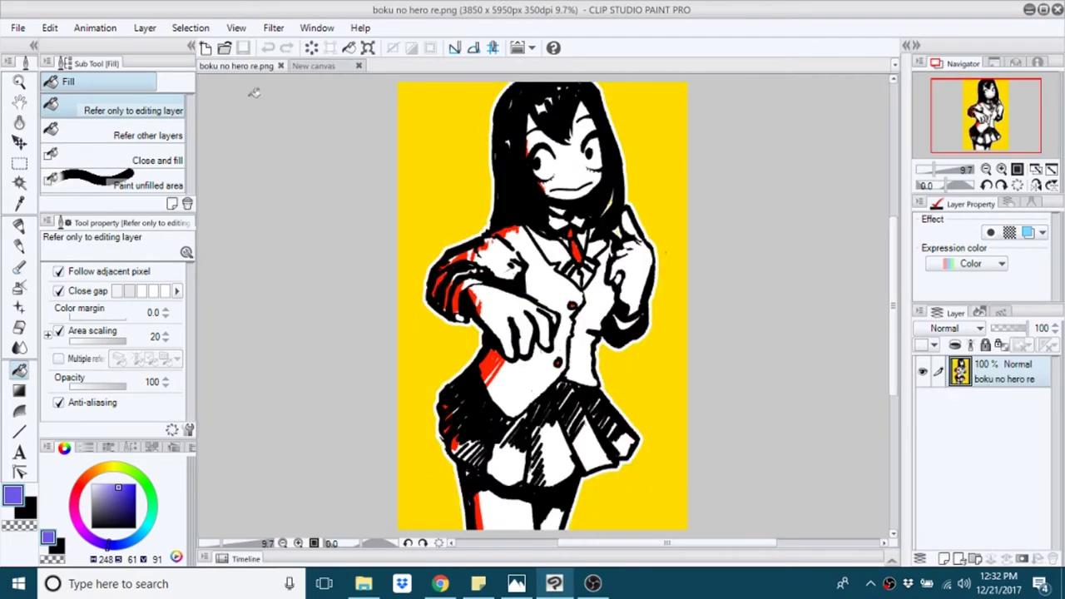
click(17, 27)
mouse_move(49, 27)
click(207, 375)
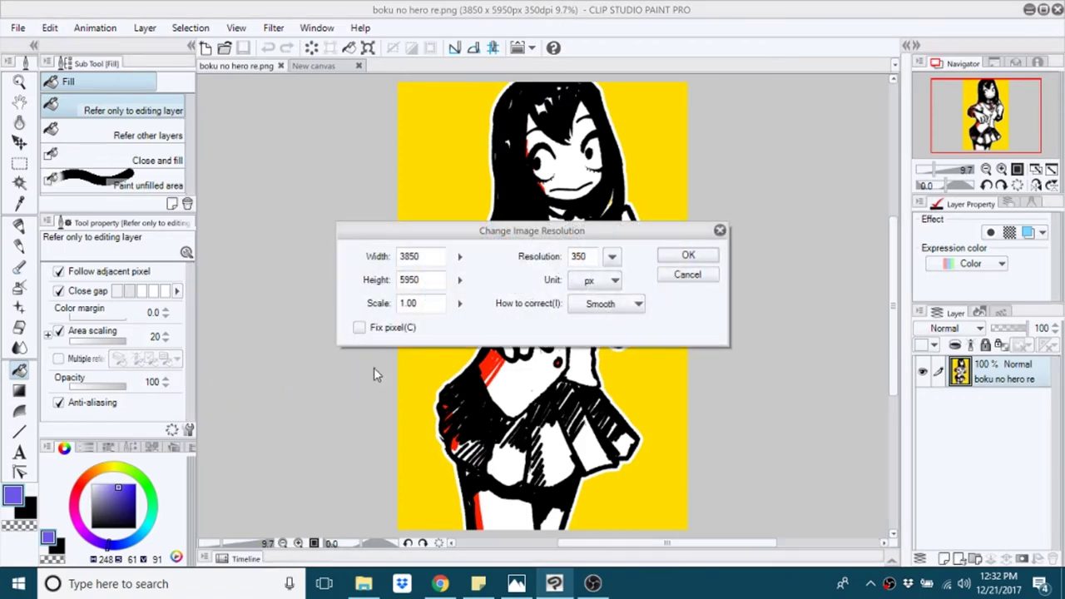
click(606, 281)
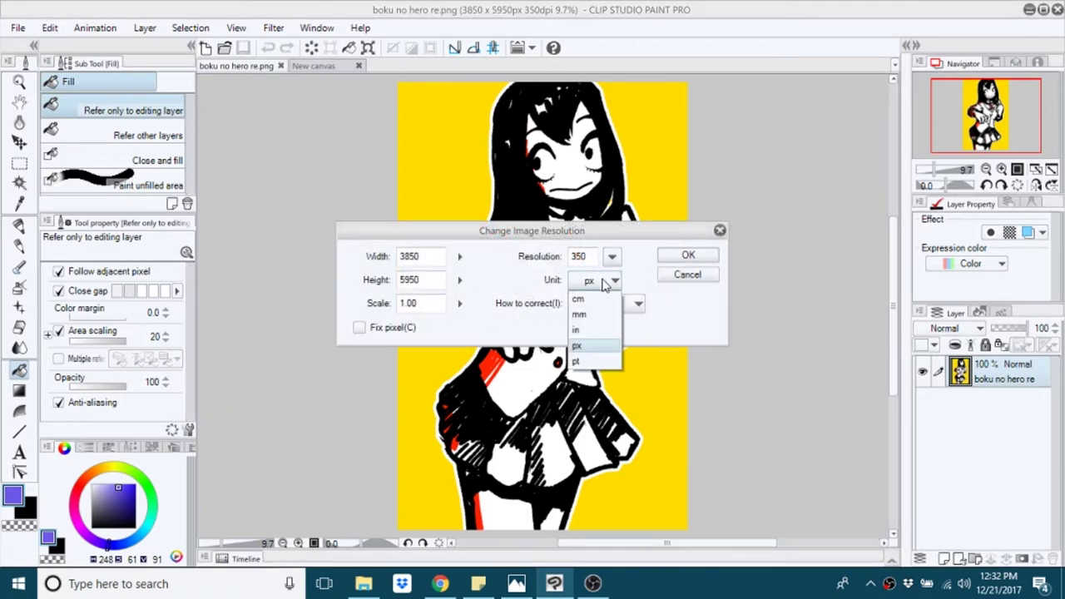
click(580, 331)
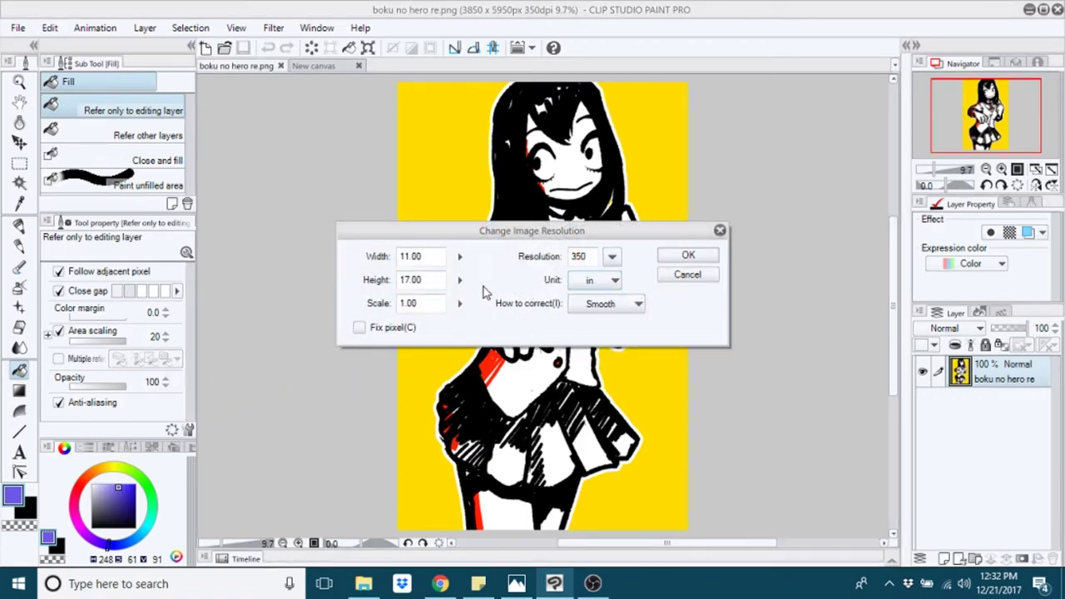
click(427, 257)
key(Tab)
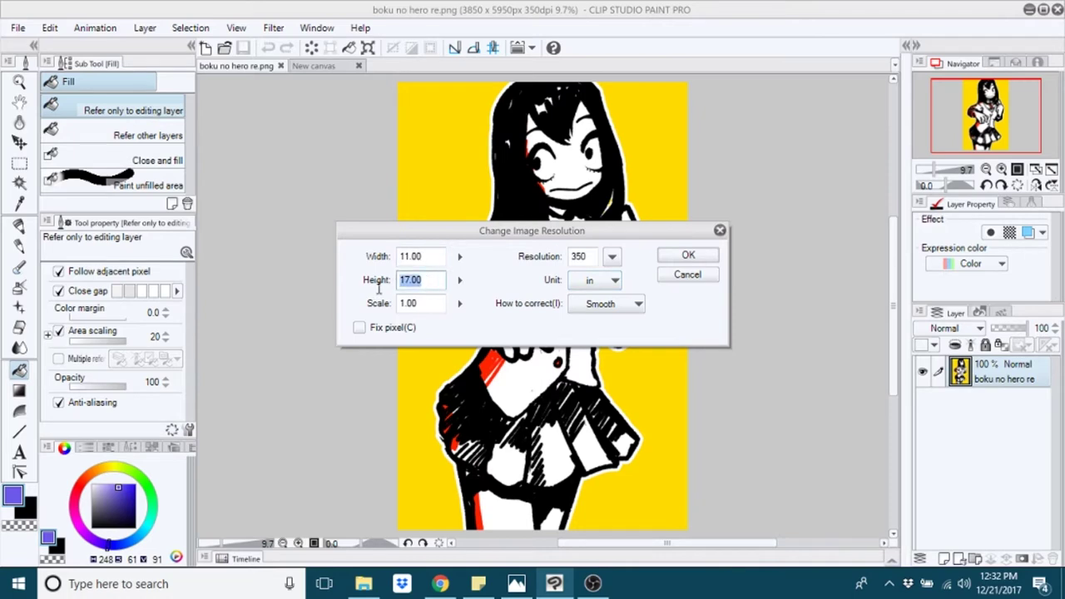
text(5.5)
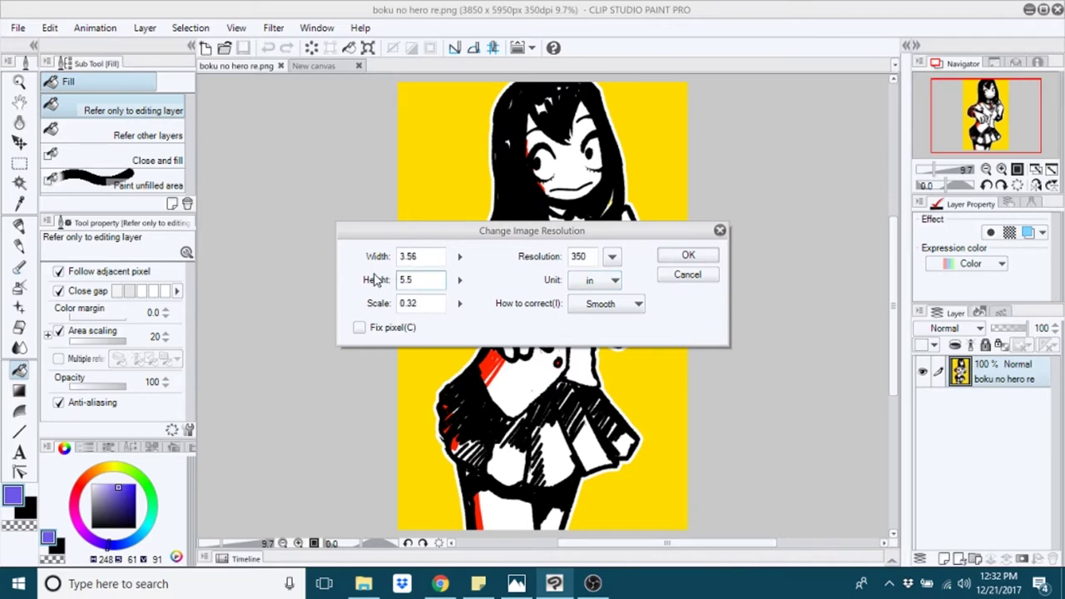
Step: Apply the resize and paste the drawing onto the 12 × 18 canvas as the first card
click(687, 256)
click(314, 66)
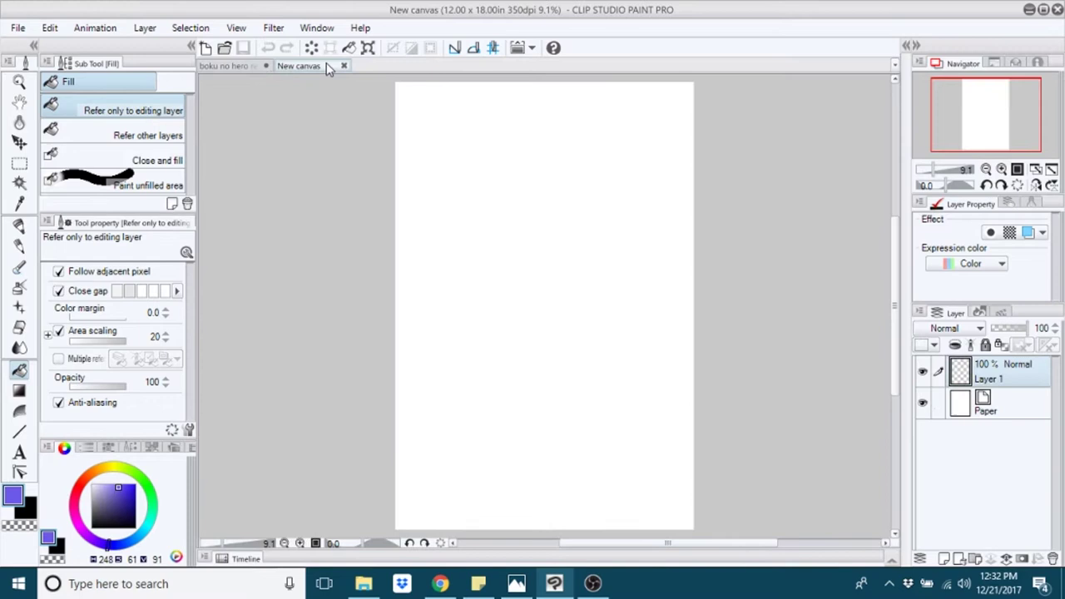
key(ctrl+v)
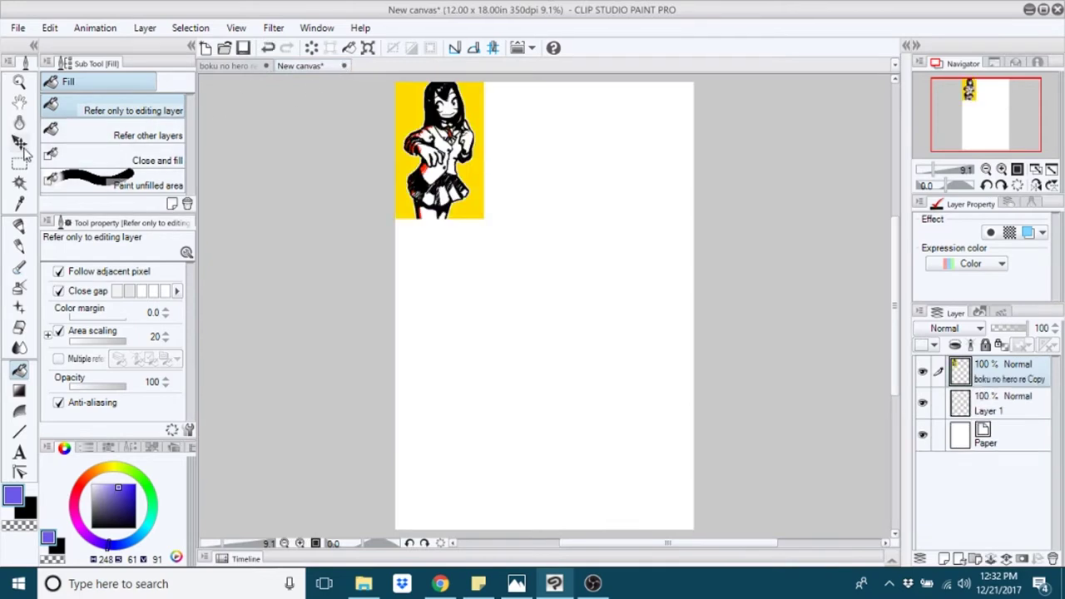
click(19, 143)
key(Right)
key(Down)
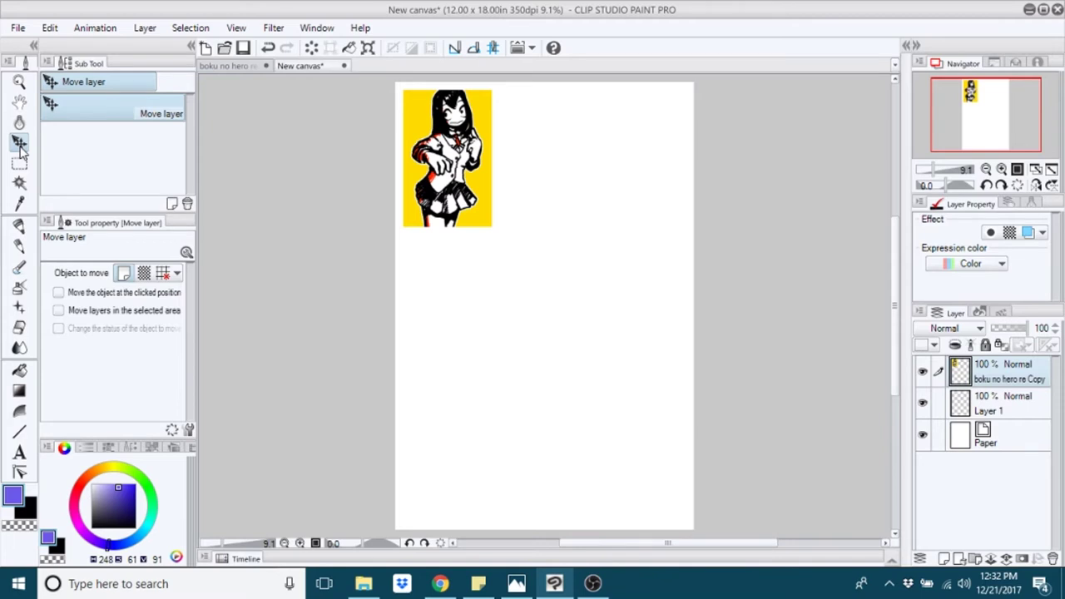
Step: Paste more card copies and space them apart to the right and down
key(ctrl+v)
key(Right)
key(Right)
key(Right)
key(Right)
key(Right)
key(Right)
key(Right)
key(Right)
key(Right)
key(Right)
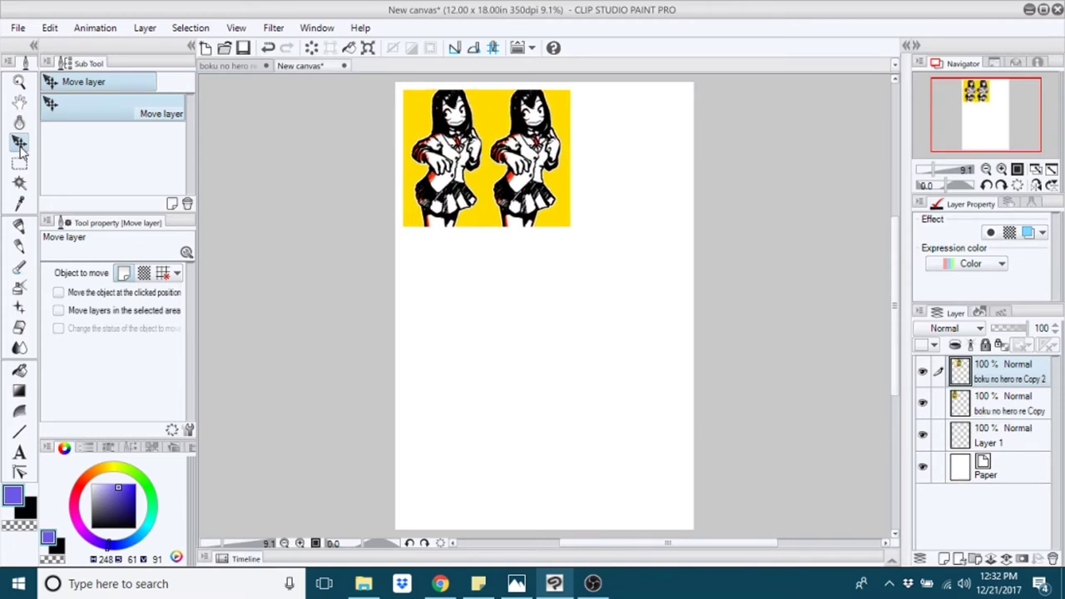
key(Right)
key(Right)
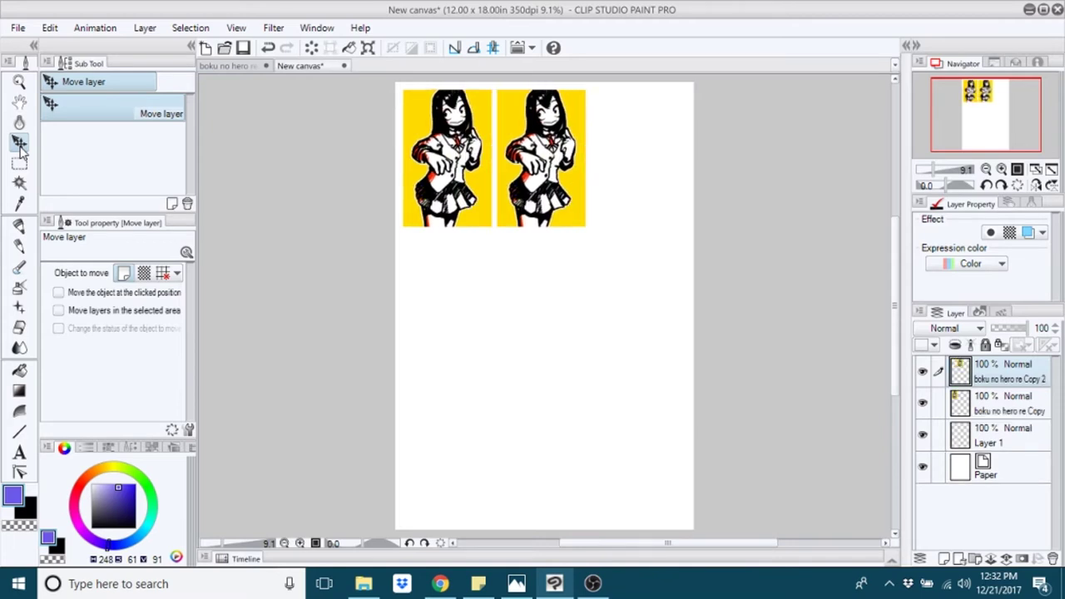
key(ctrl+v)
key(Right)
key(Right)
key(Right)
key(Right)
key(Right)
key(Right)
key(Right)
key(Right)
key(Right)
key(Right)
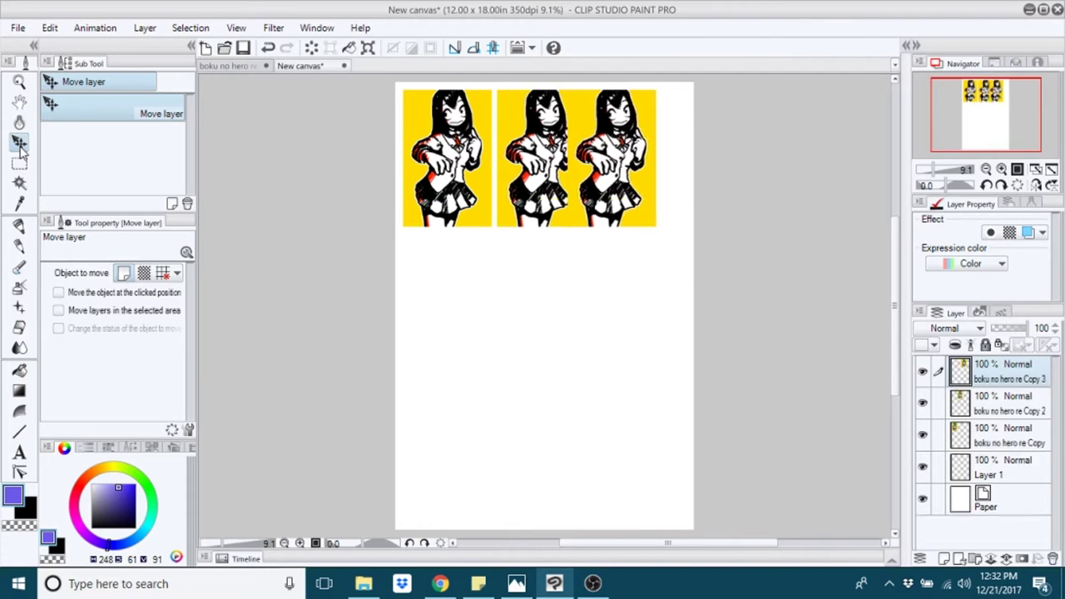
key(Right)
key(Right)
key(Down)
key(Down)
key(Down)
key(Down)
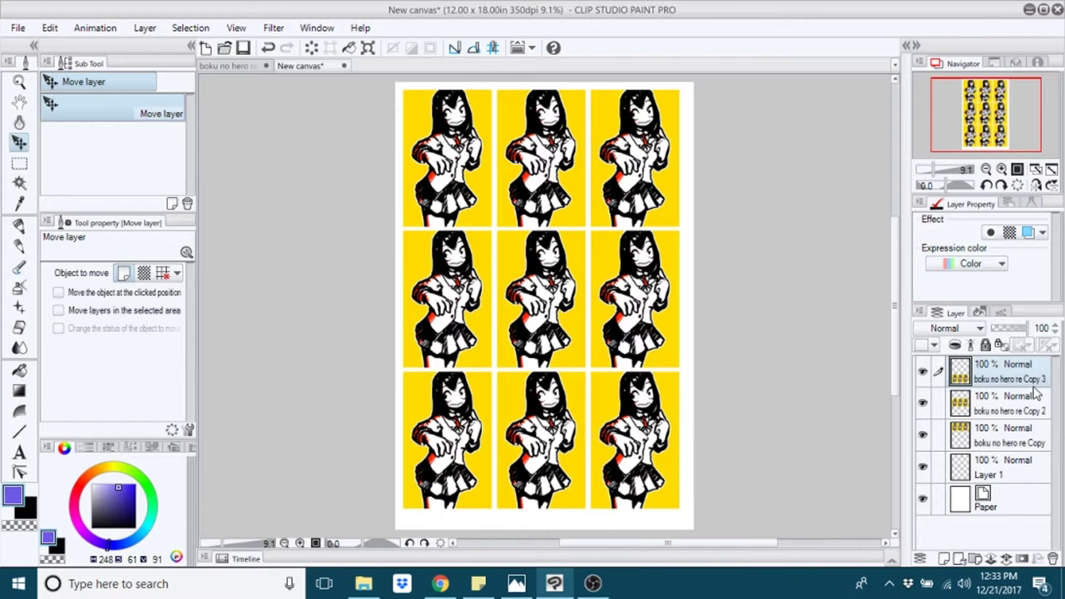
Step: Select all the card layers and nudge them together to centre the grid
shift+click(1019, 431)
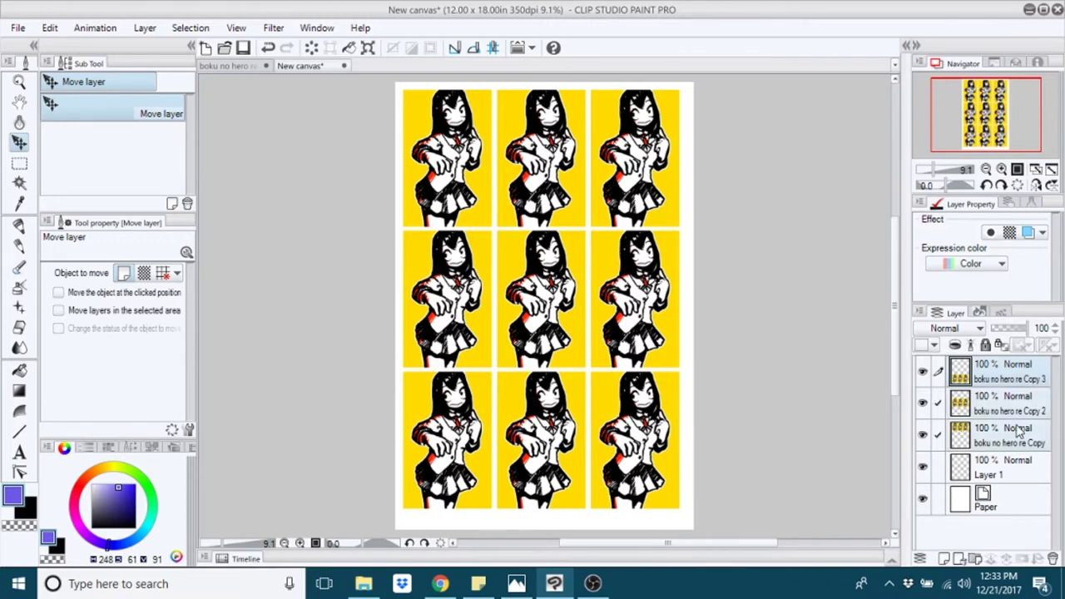
key(Right)
key(Right)
key(Down)
key(Down)
key(Down)
key(Down)
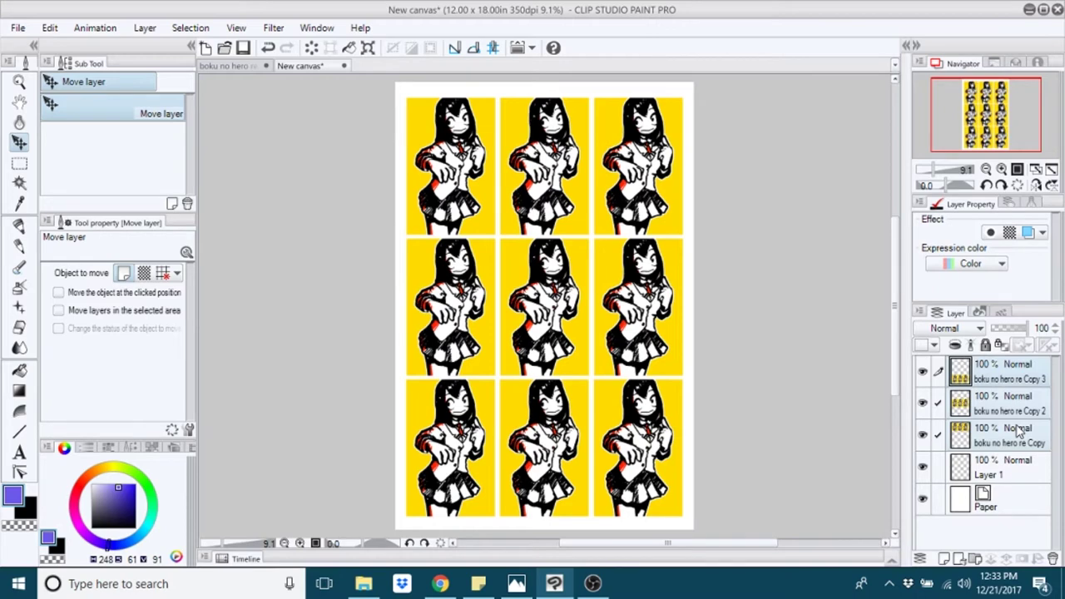
key(Left)
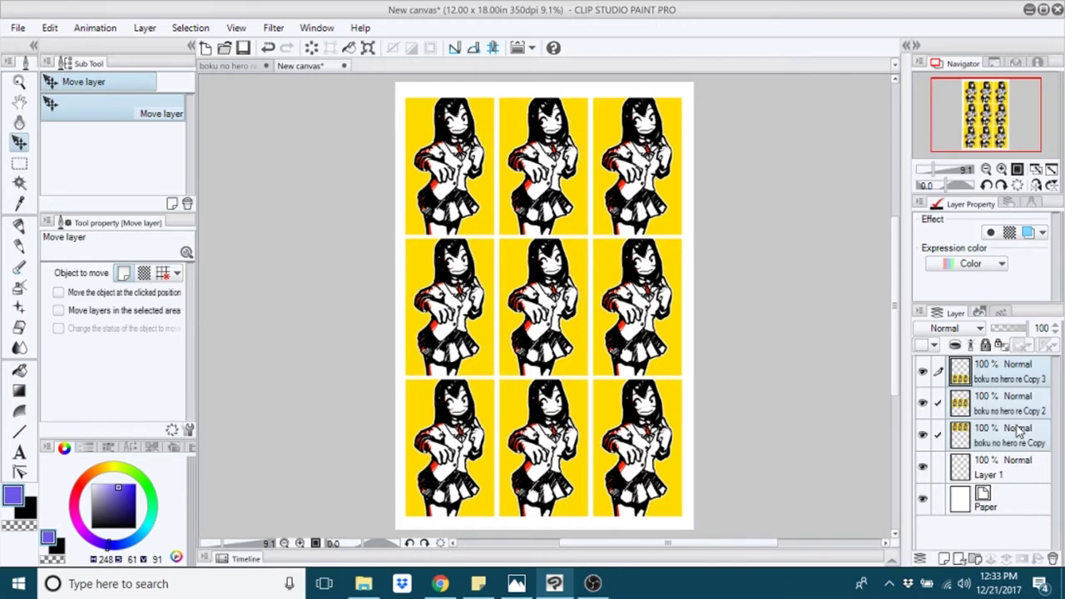
key(Up)
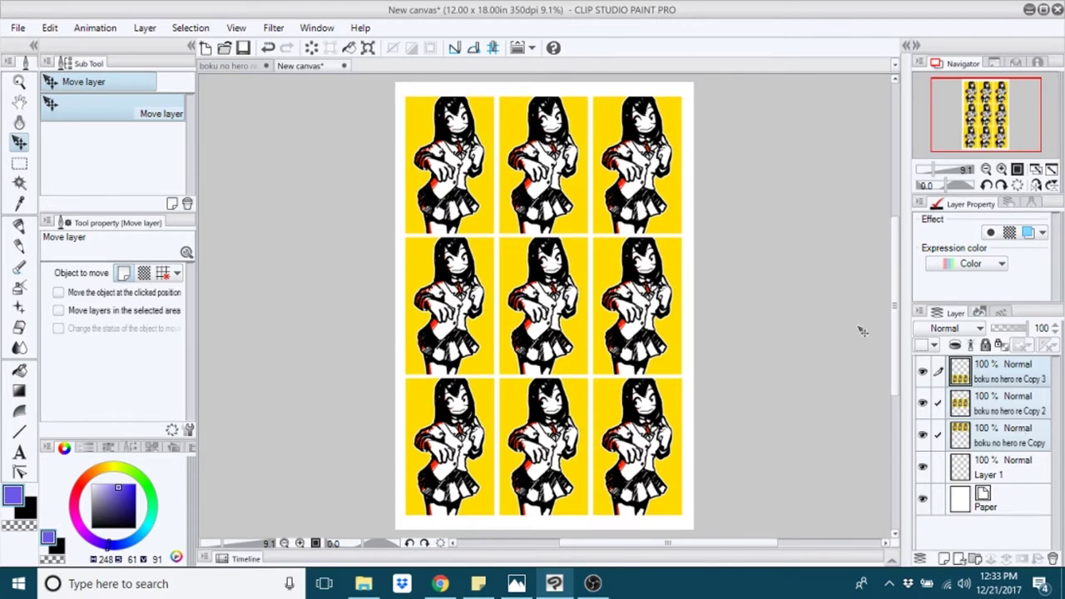
Step: Upload the nine-card sheet to CatPrint as a 12" × 18" job and view its bleed options
click(13, 29)
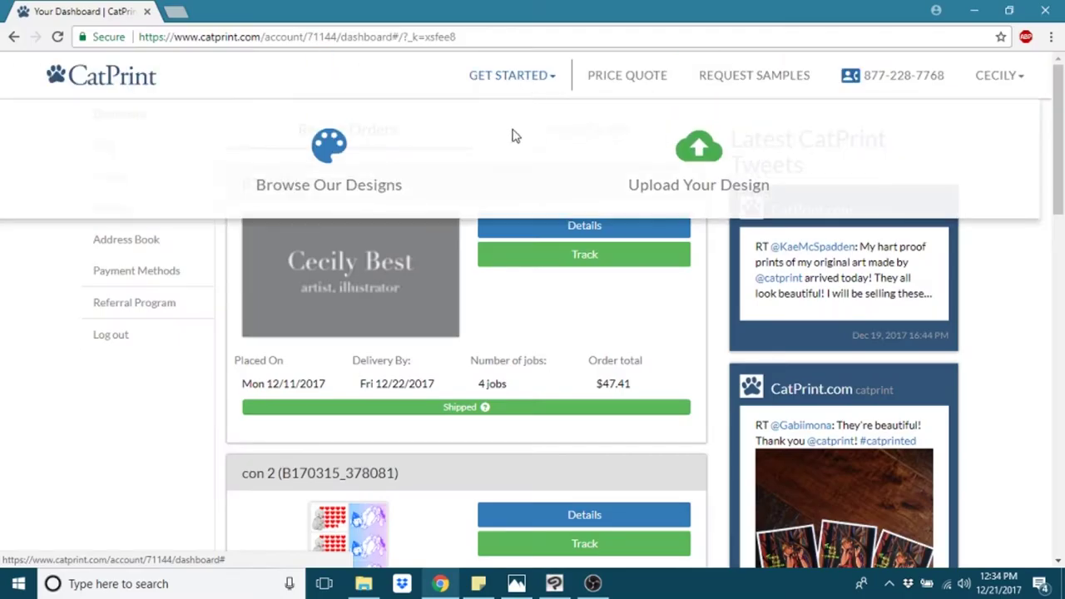
click(697, 154)
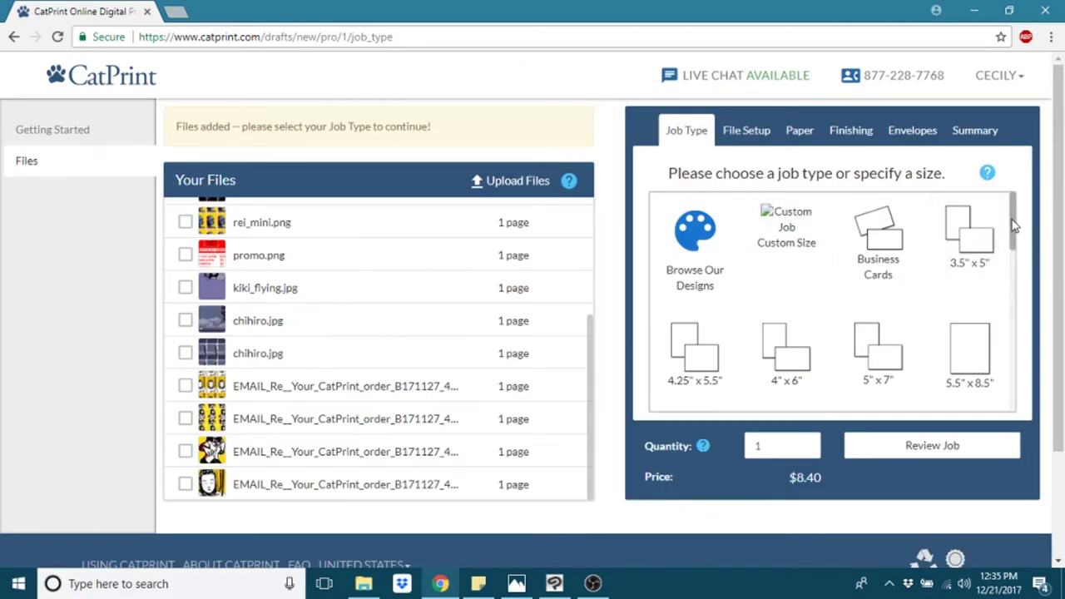
drag(1014, 225, 1037, 339)
click(781, 286)
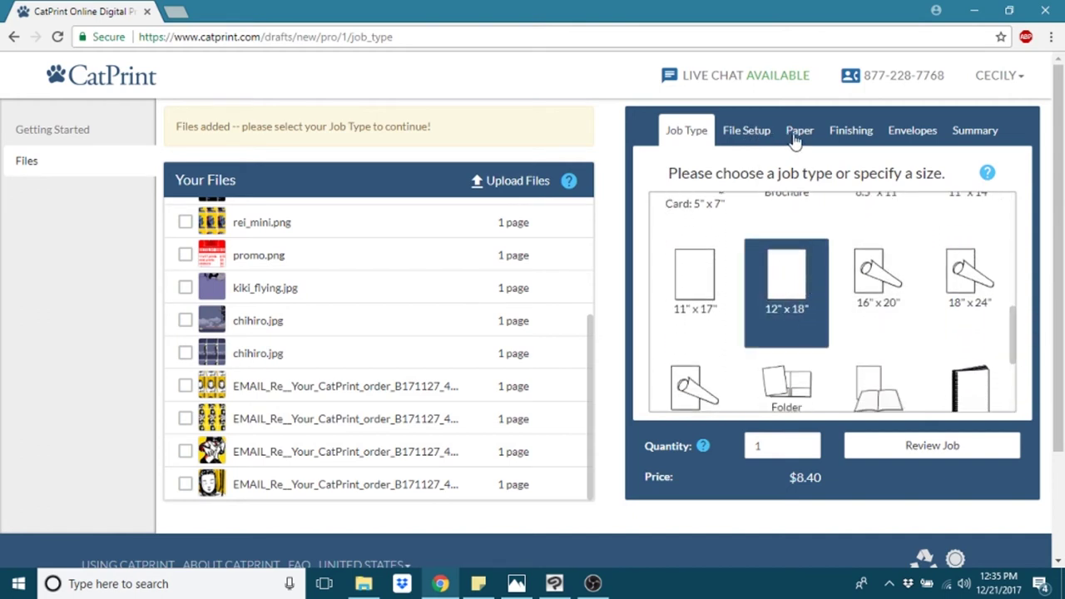
click(767, 135)
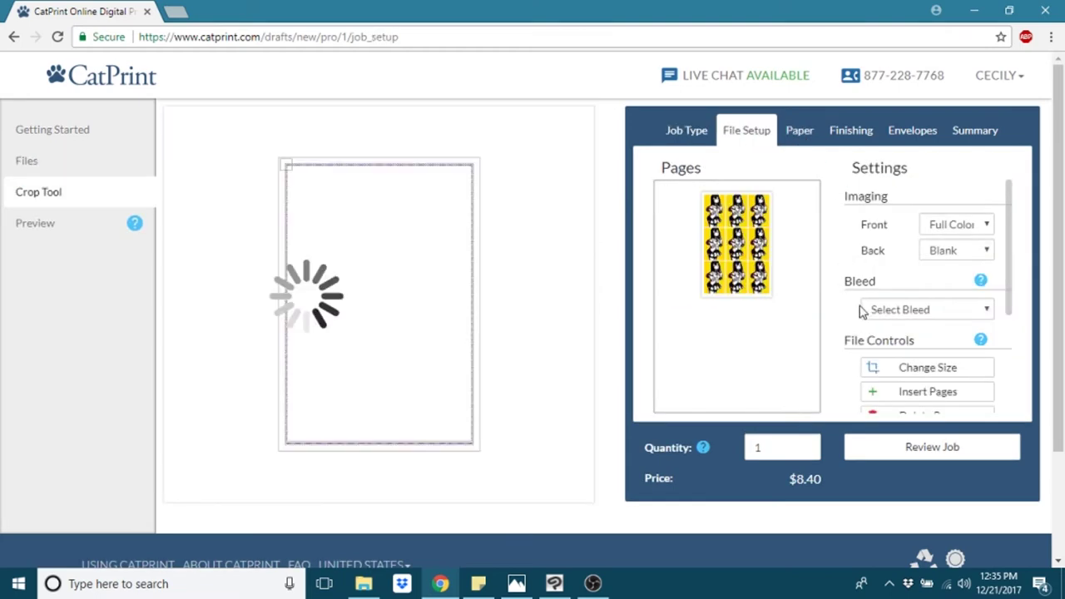
click(949, 310)
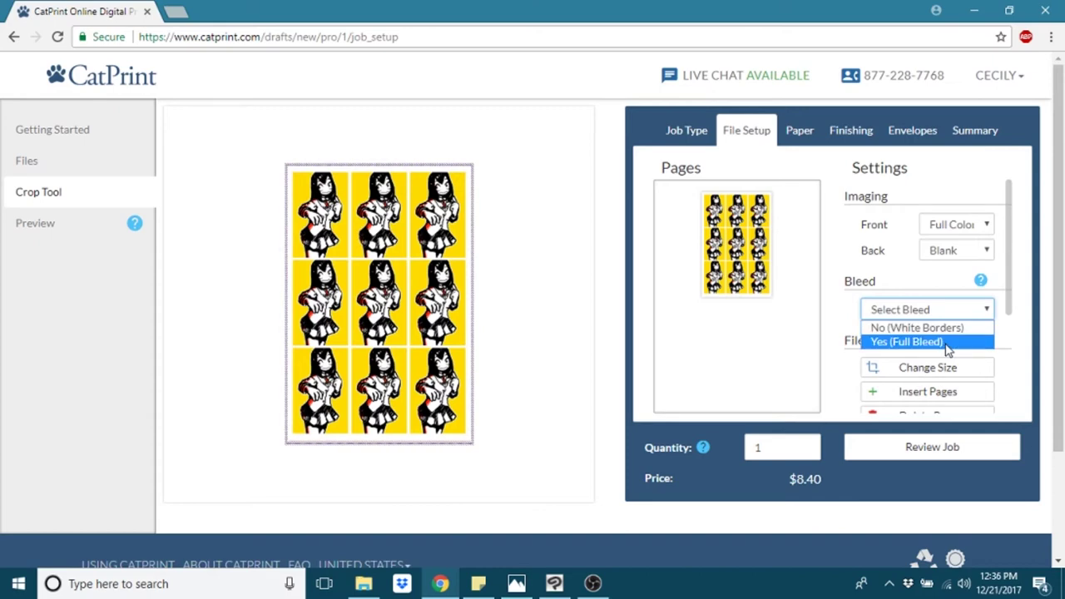
Step: Choose No (White Borders) bleed and Extra Heavy Card Stock - Gloss paper, then view the summary
click(871, 328)
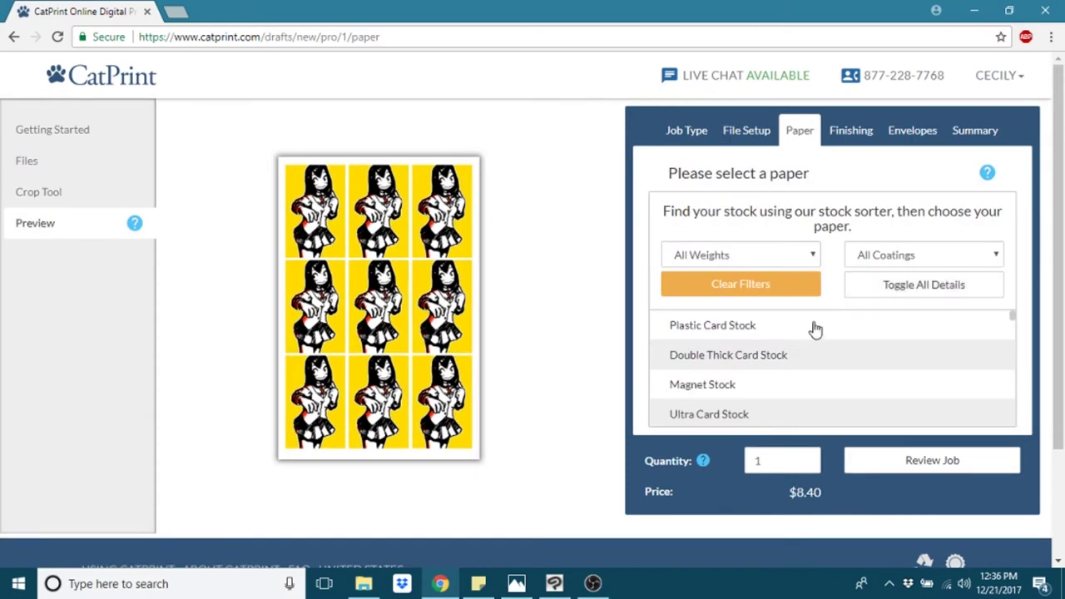
click(807, 256)
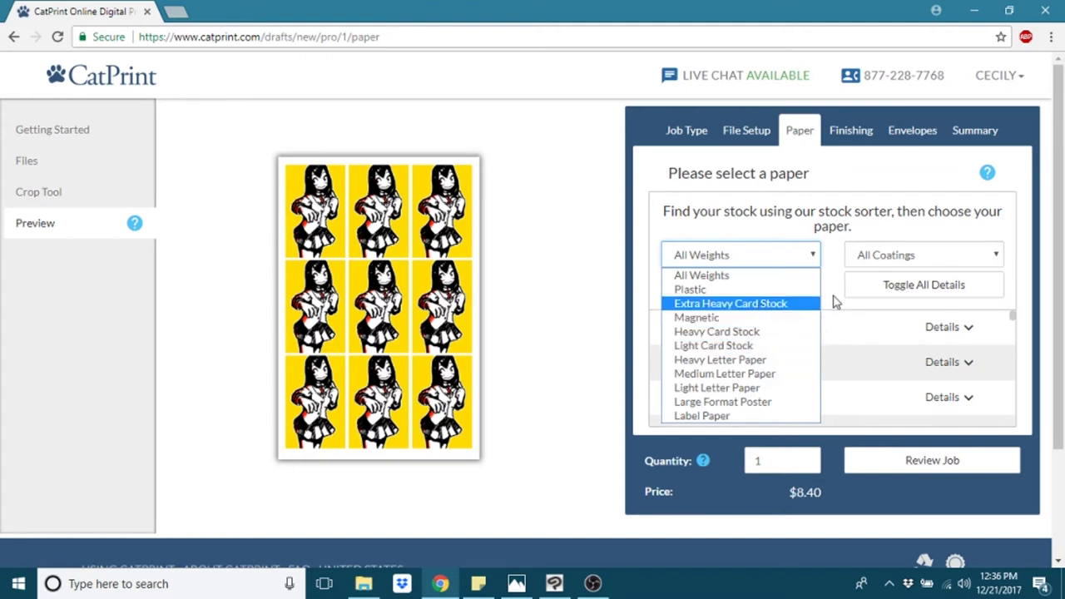
key(Return)
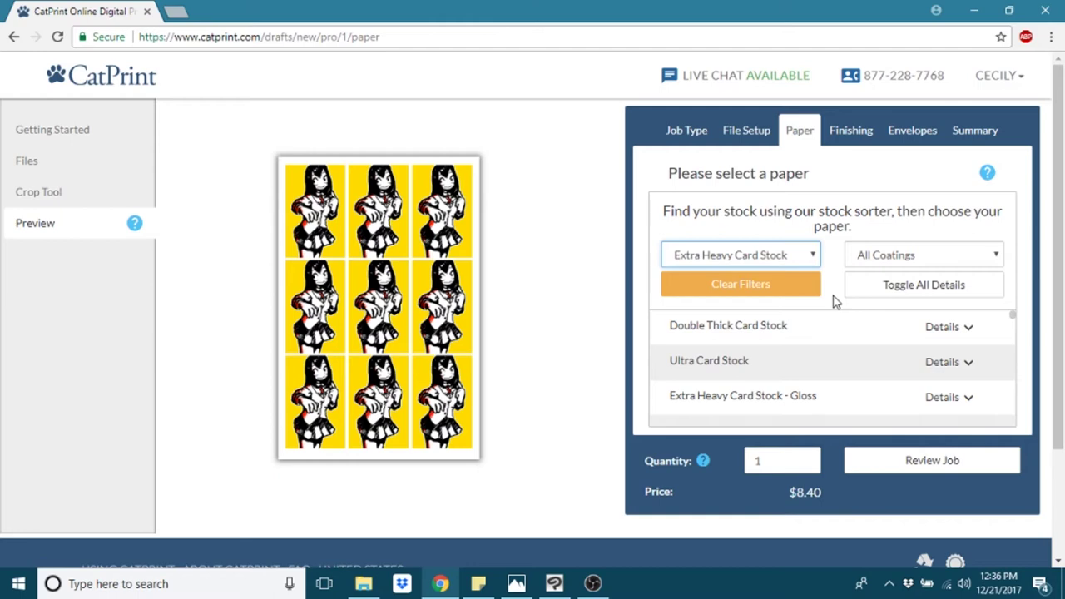
click(861, 400)
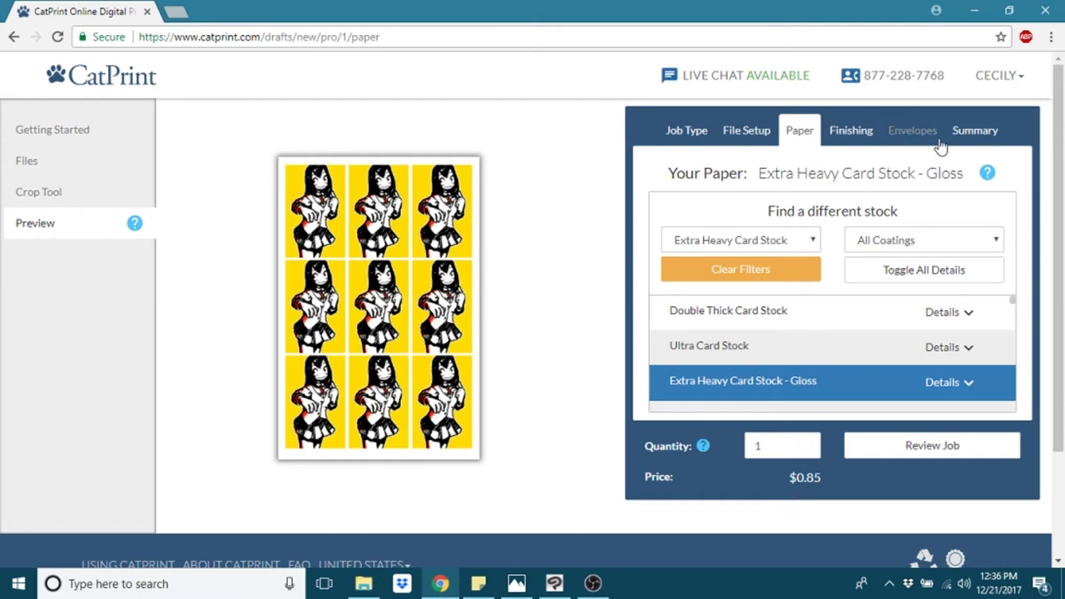
click(974, 131)
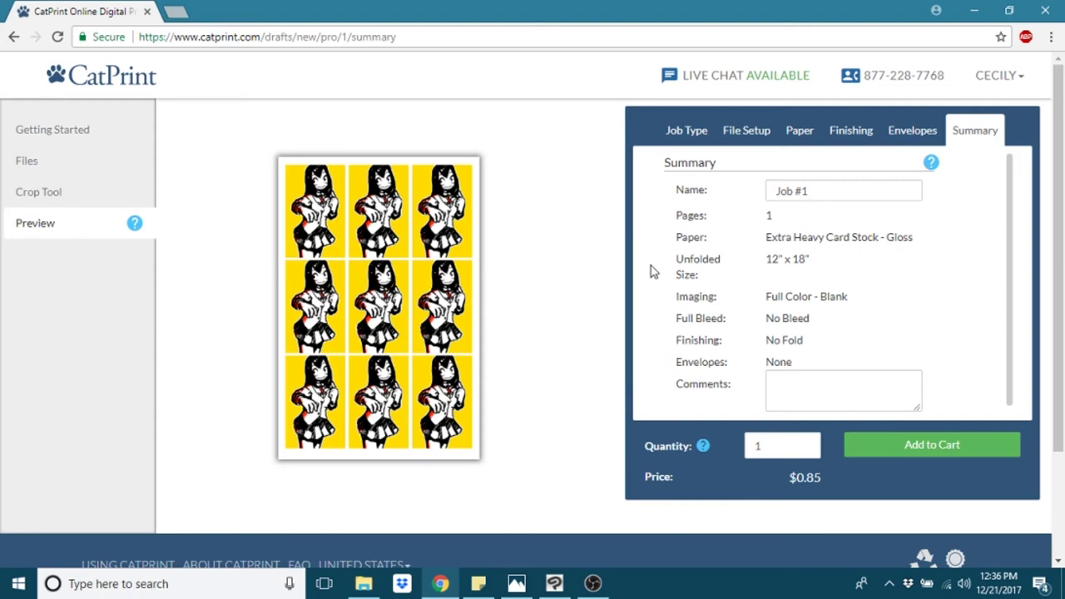
Step: Try a different order quantity, then set it back to 1 sheet
drag(770, 447, 726, 457)
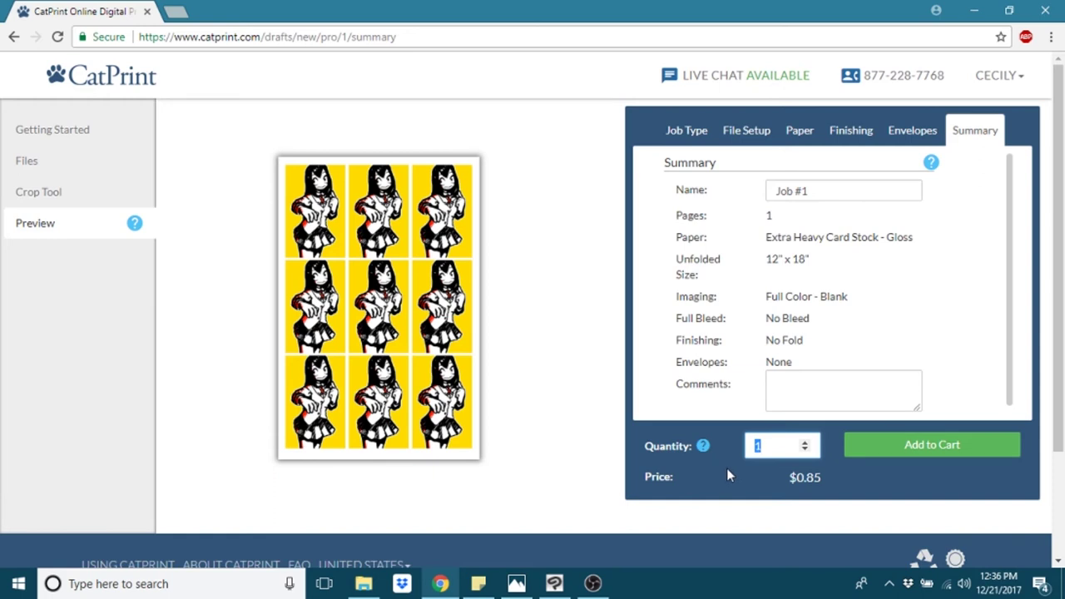
text(2)
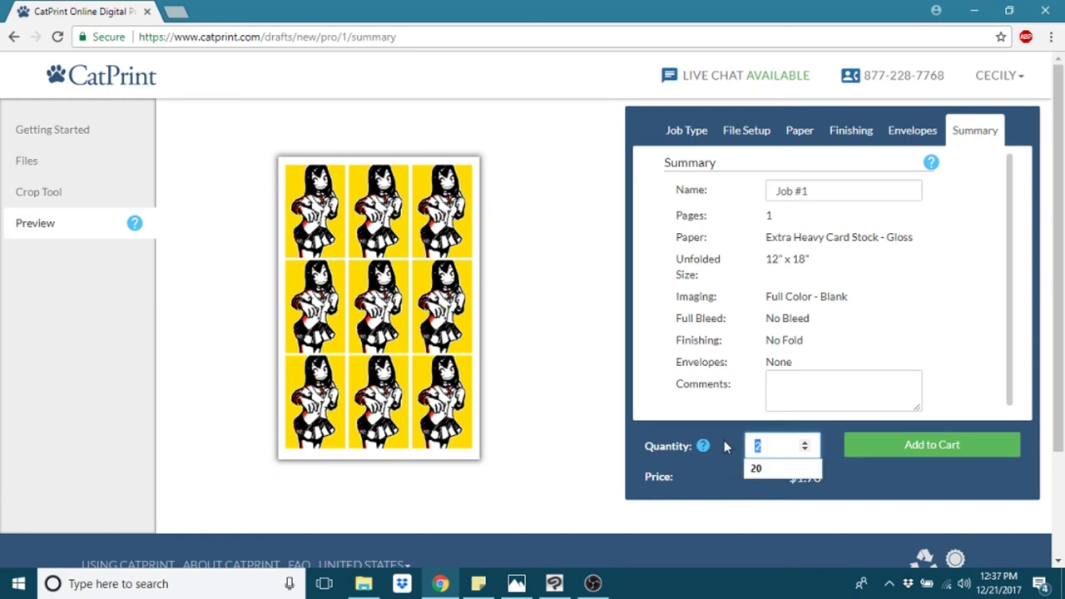
text(1)
click(726, 467)
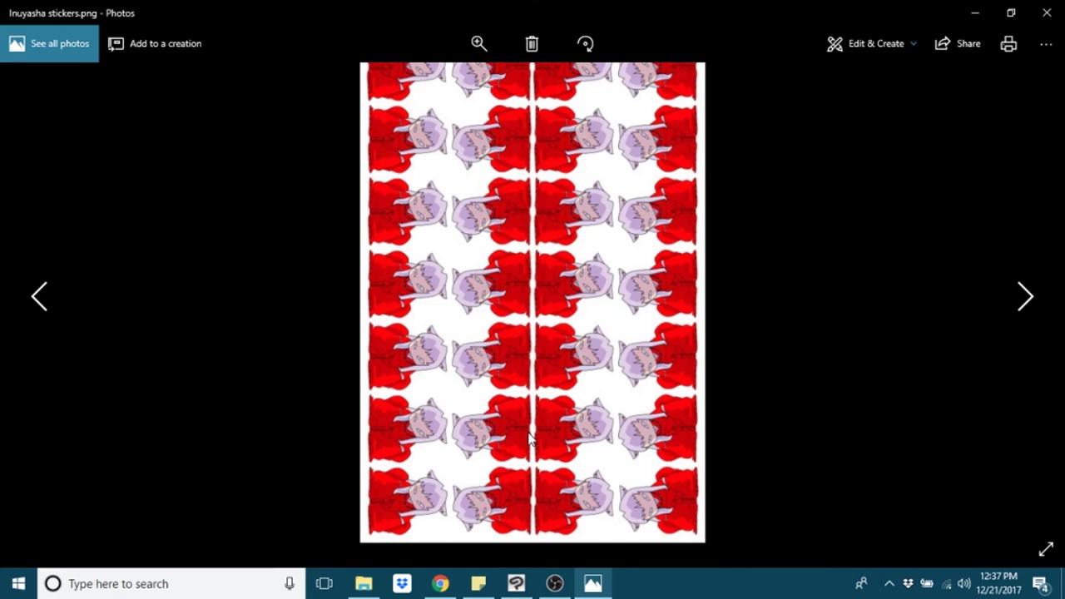
Step: Close the Inuyasha and miku sticker previews and return to CatPrint's Job Type page
click(1046, 9)
click(700, 179)
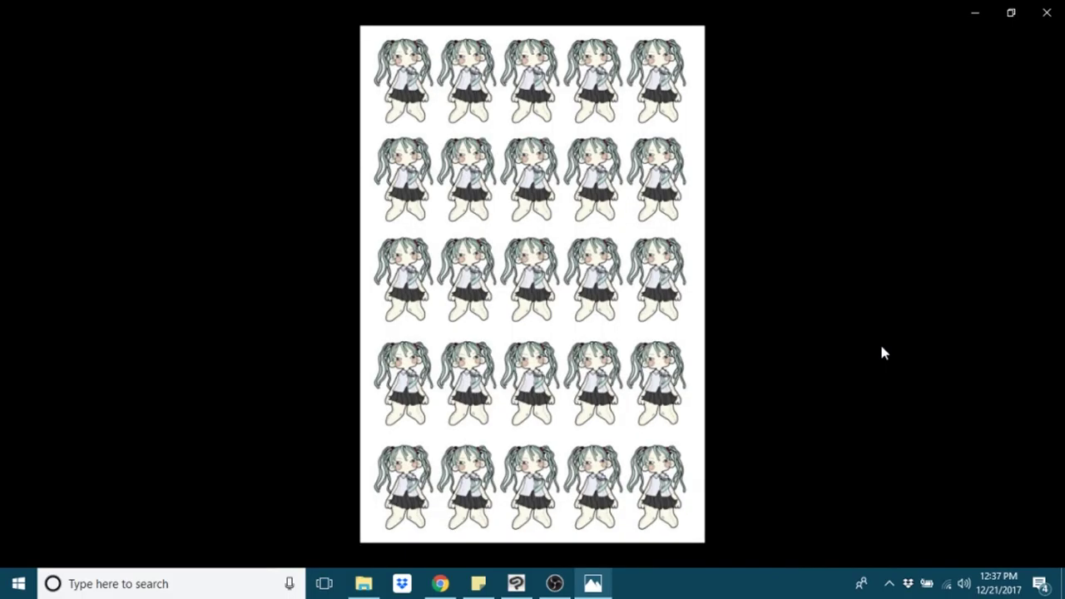
click(1056, 9)
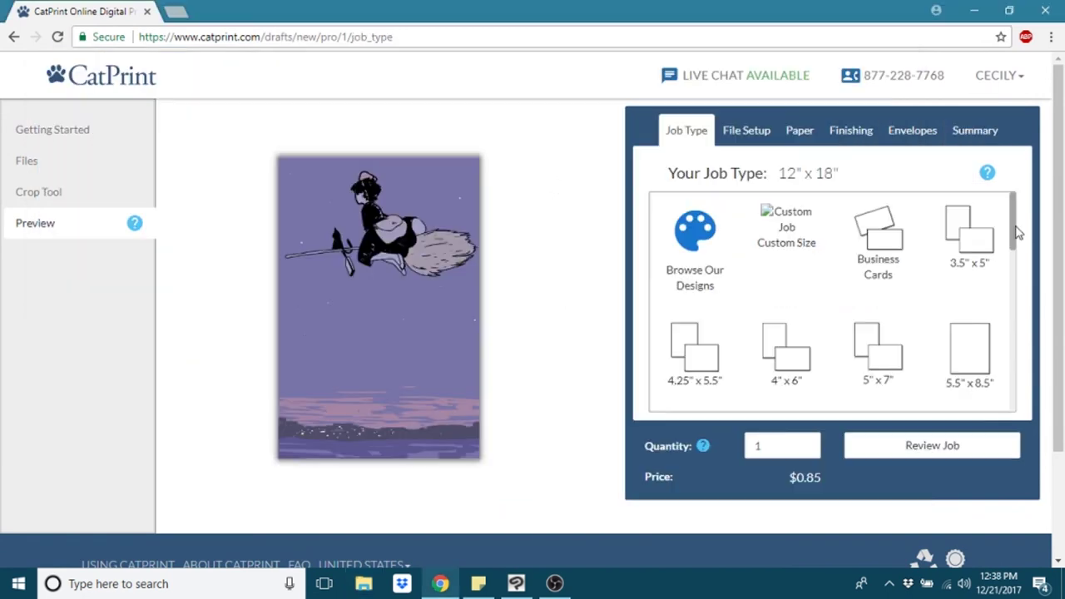
drag(1015, 231, 1047, 332)
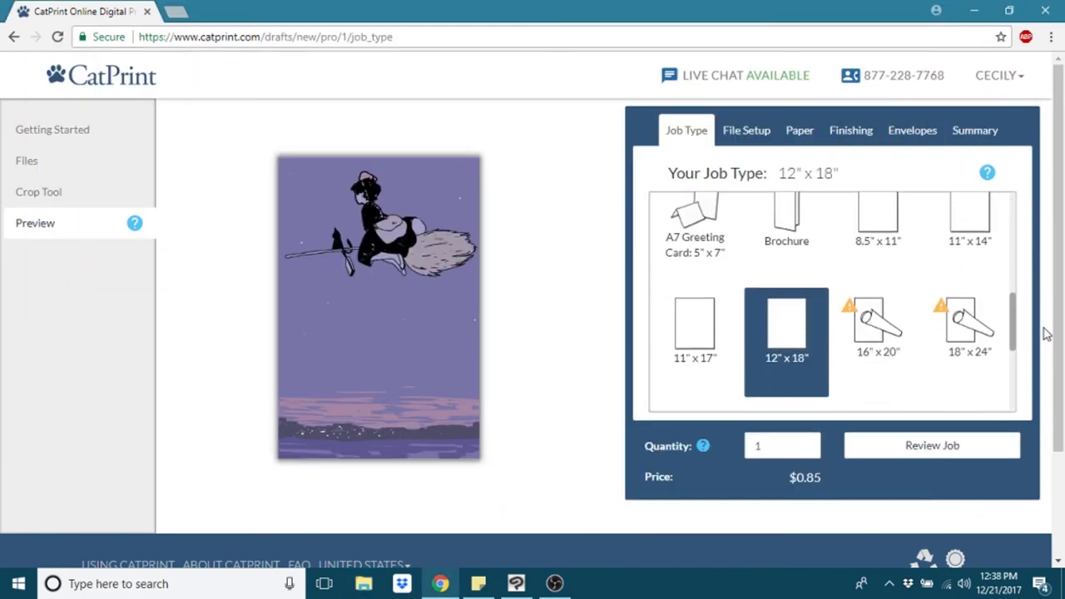
Step: Switch the witch print to 11" × 17" and keep No (White Borders) bleed
click(697, 337)
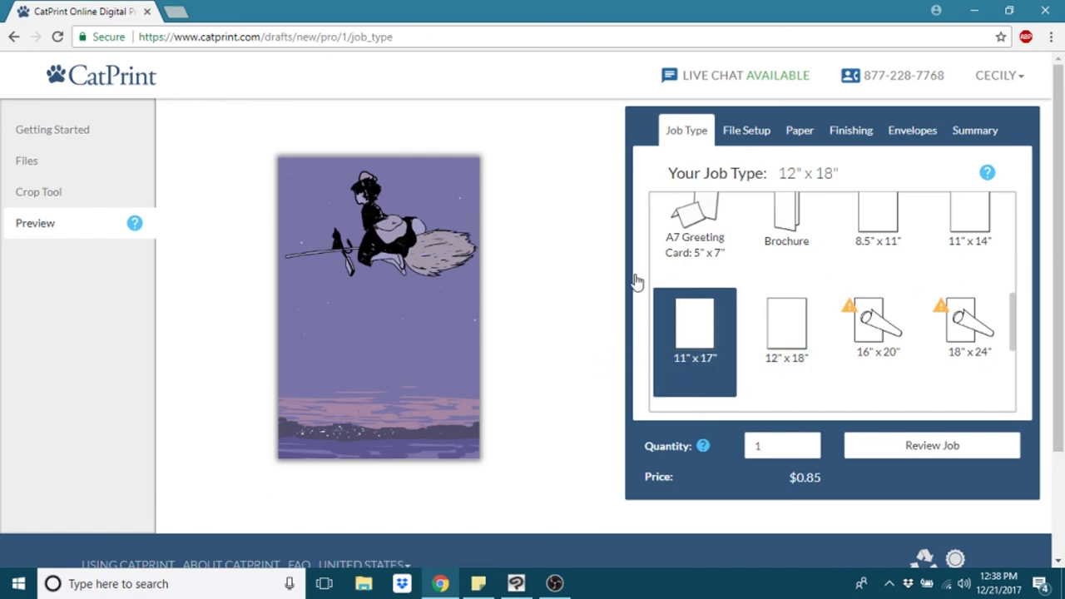
click(754, 141)
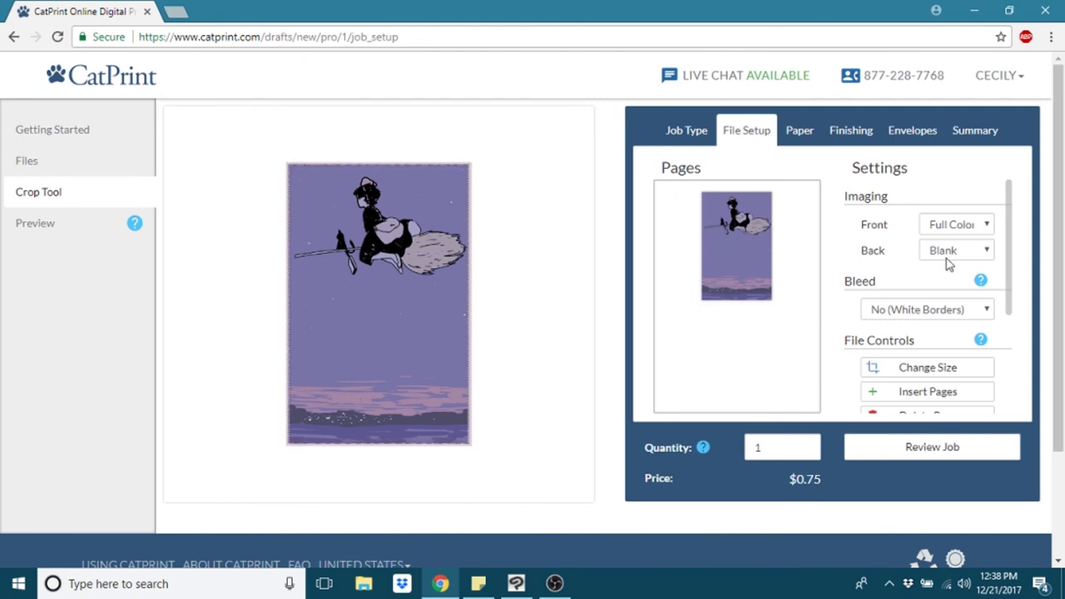
click(946, 311)
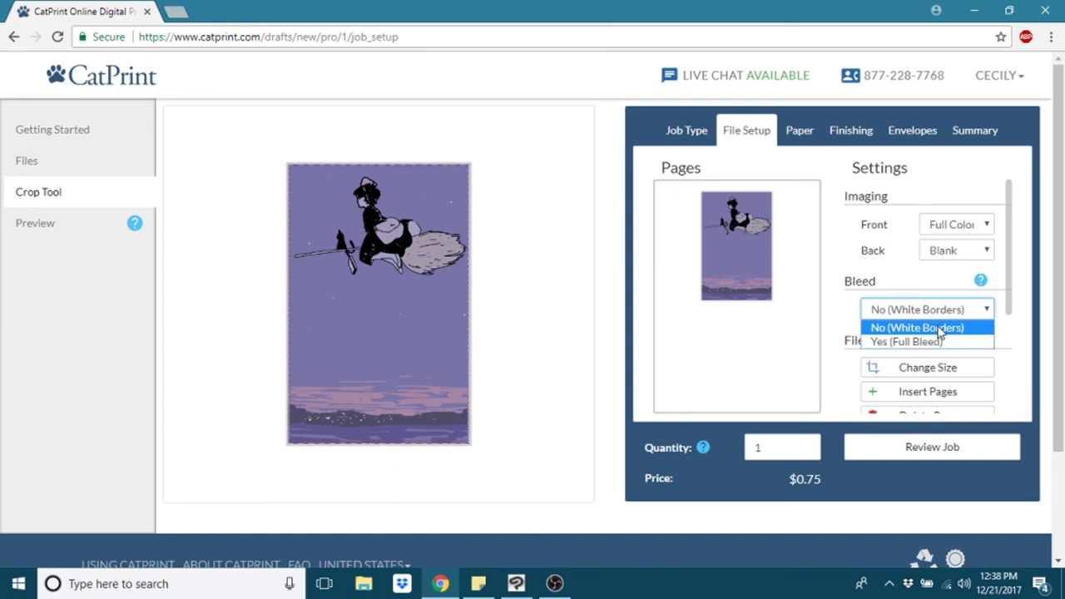
click(926, 327)
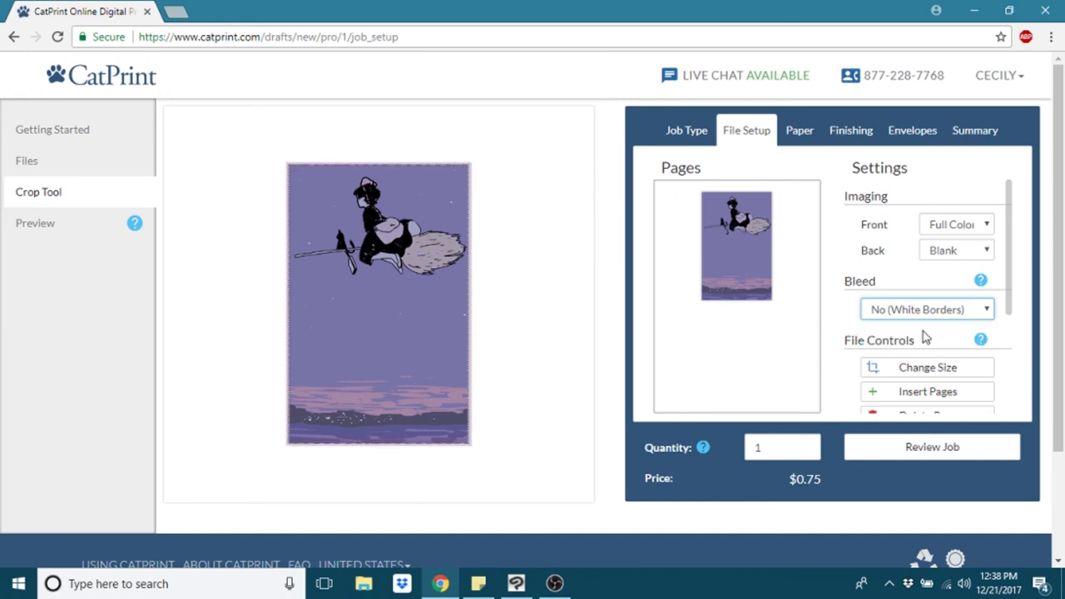
click(811, 137)
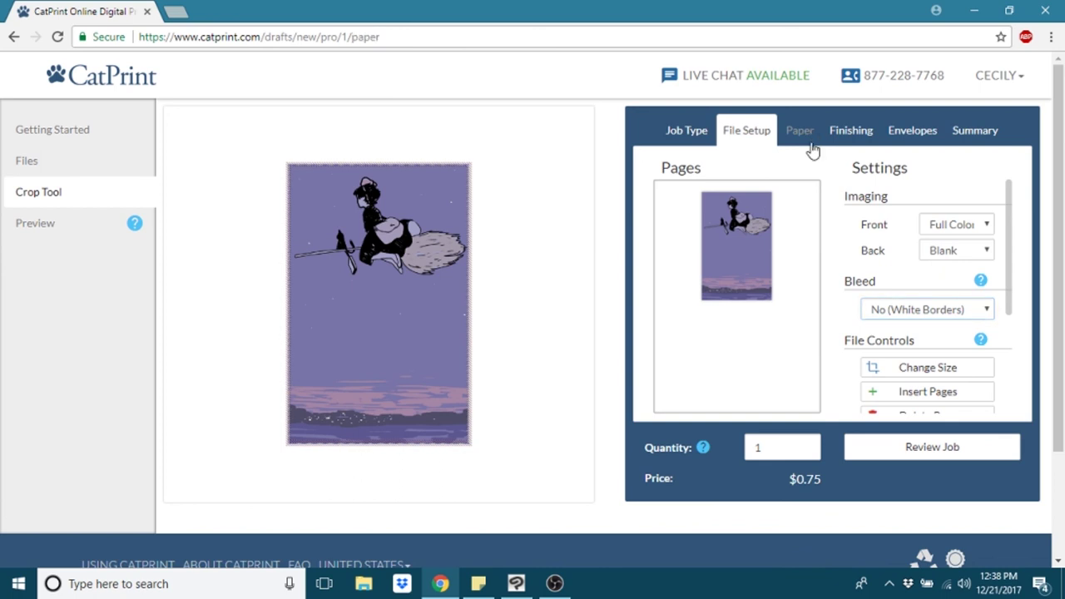